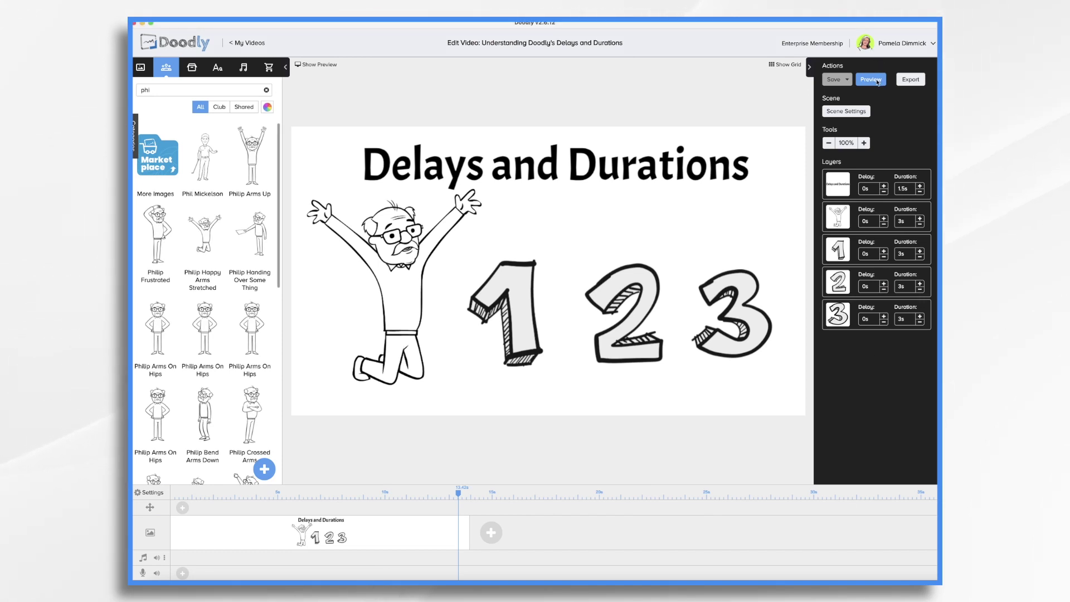
left_click(877, 83)
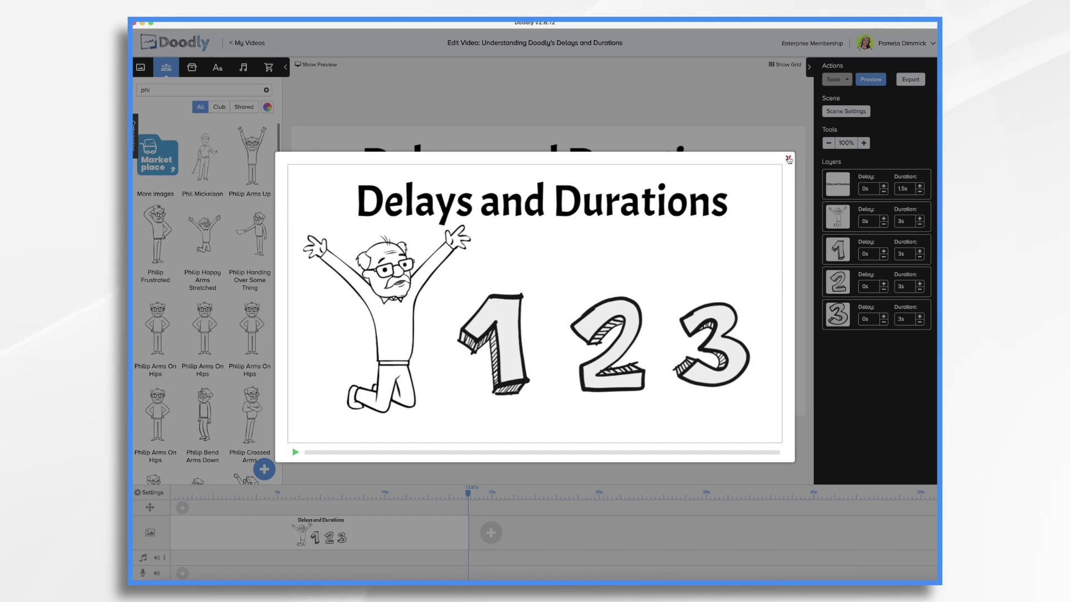
left_click(788, 158)
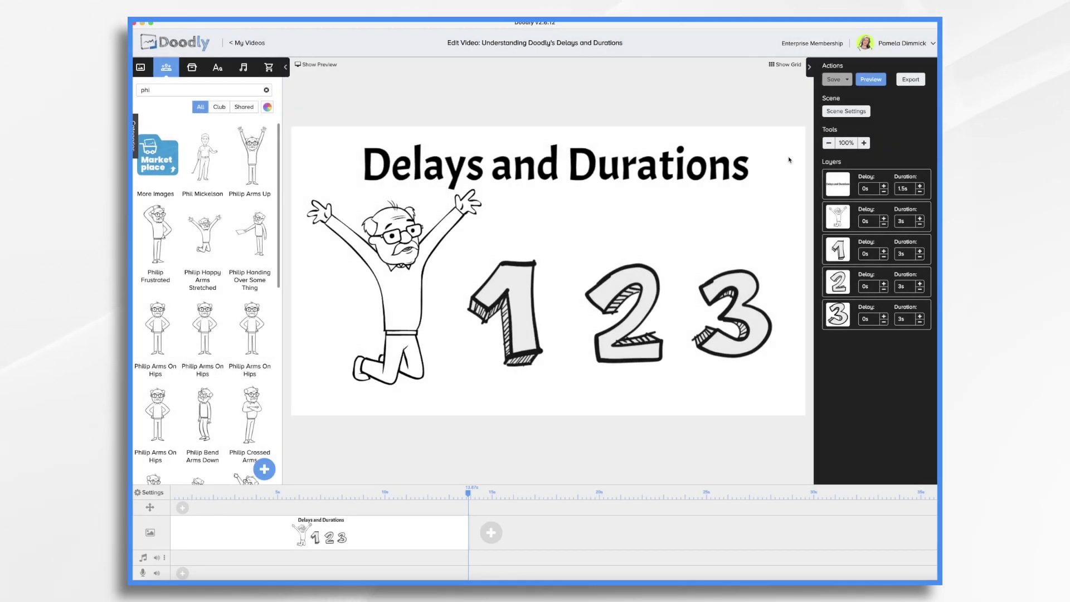
Set the drawing duration of numbers 1, 2 and 3 to 1s each.
left_click(906, 254)
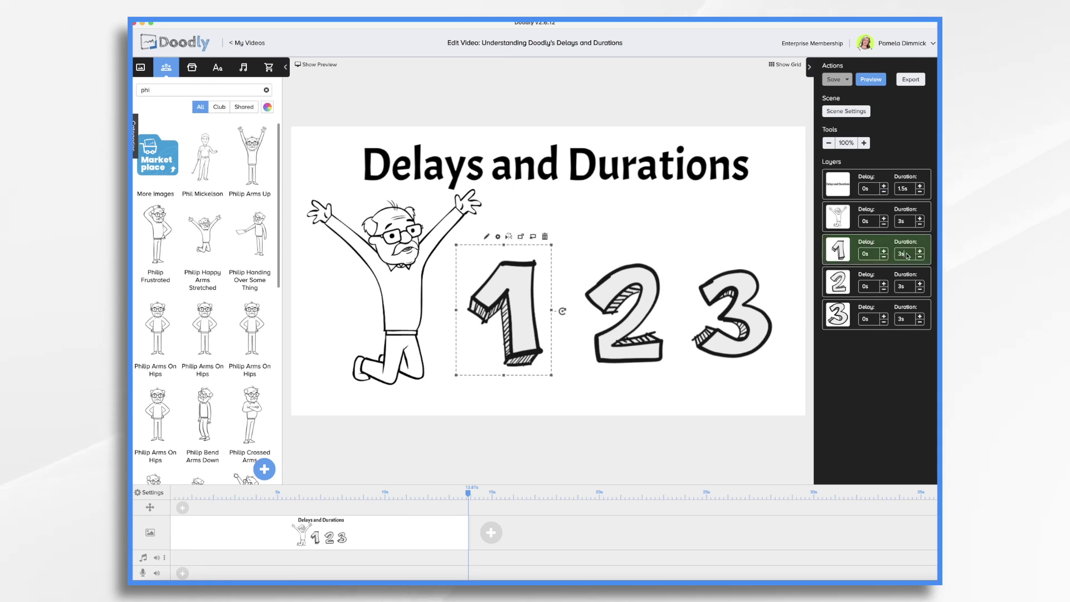
key("BackSpace")
key("BackSpace")
key("Return")
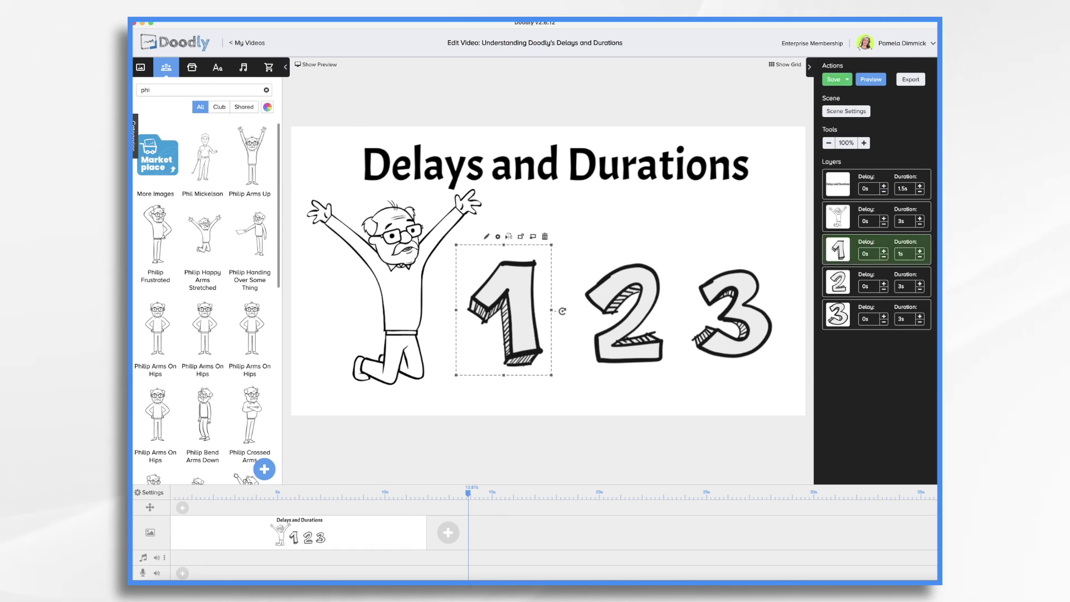
left_click(907, 286)
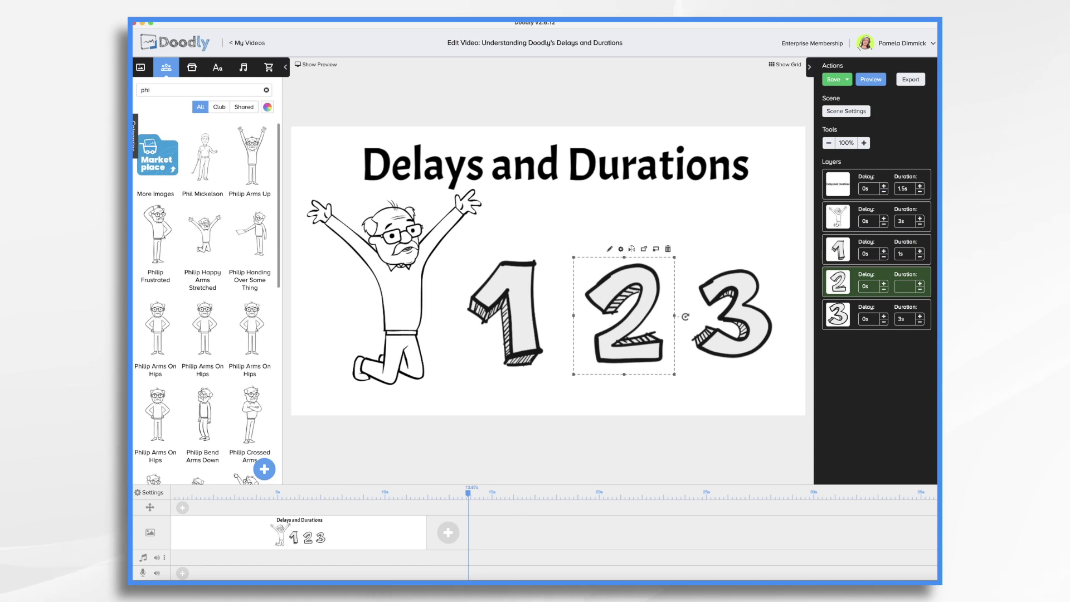
type("2")
key("Return")
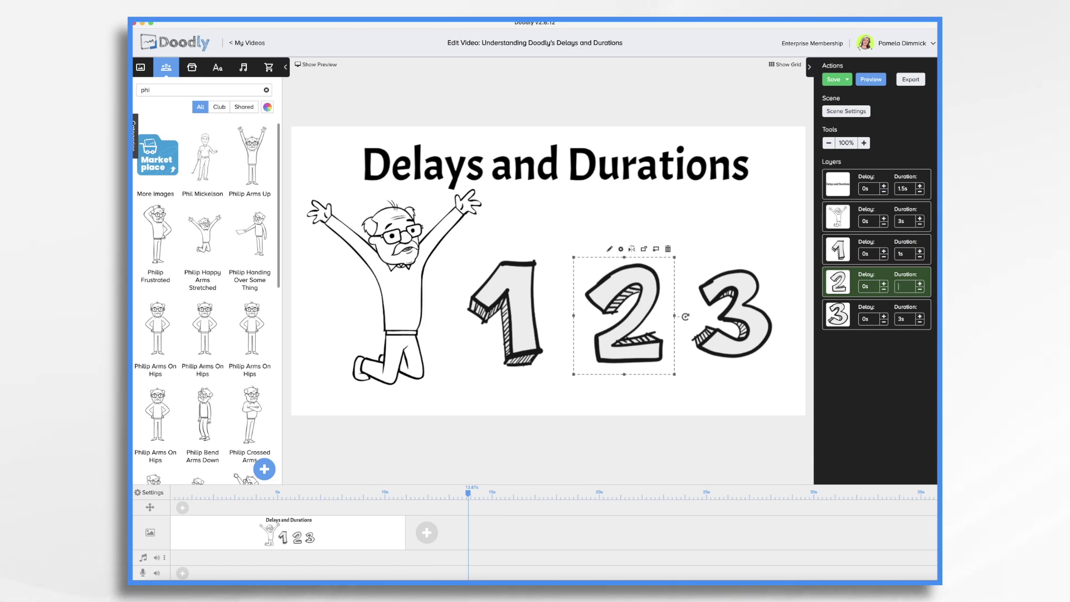
type("1")
key("Return")
left_click(908, 321)
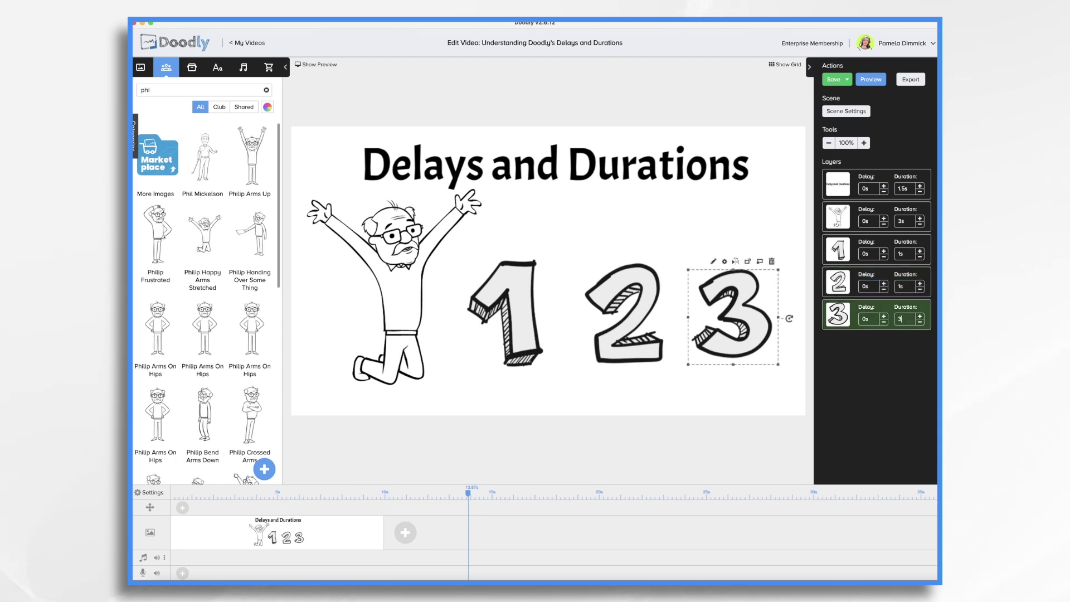
type("1")
key("Return")
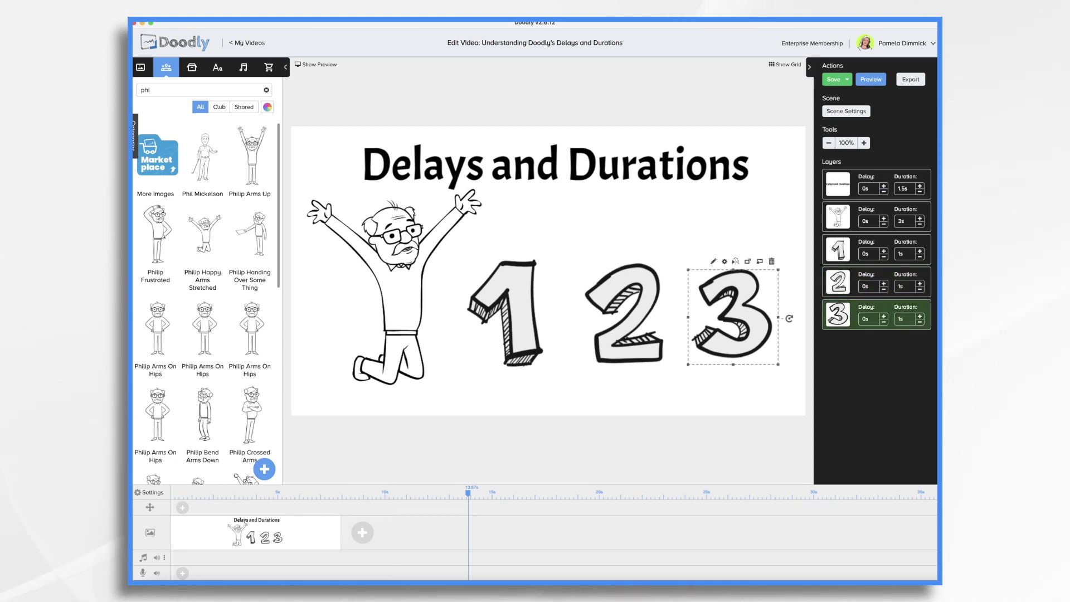
After previewing, shorten the durations of numbers 1, 2 and 3 to 0.5s each.
left_click(871, 80)
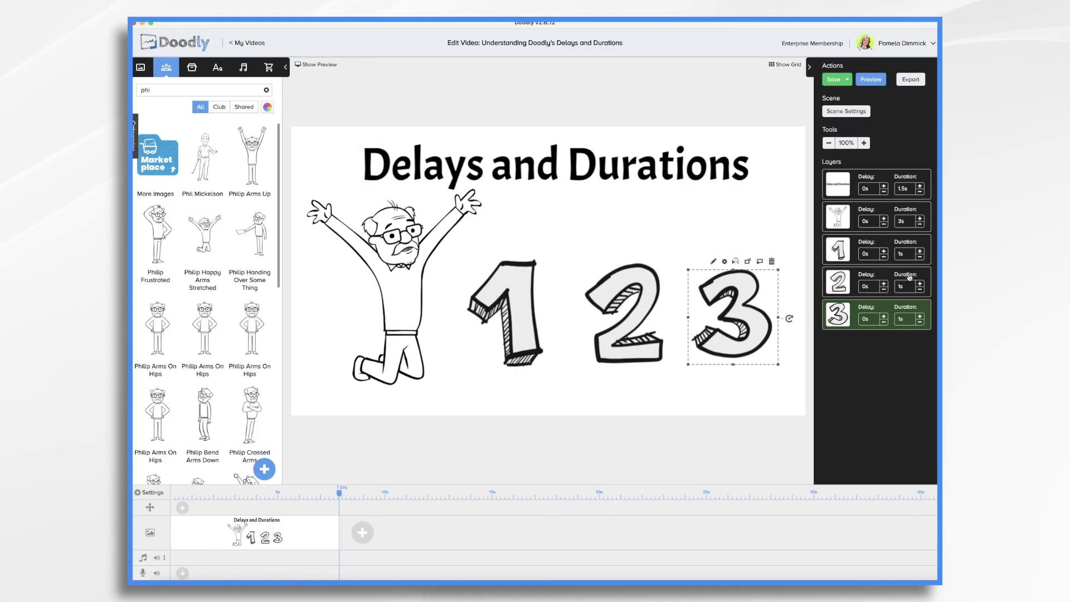
left_click(911, 287)
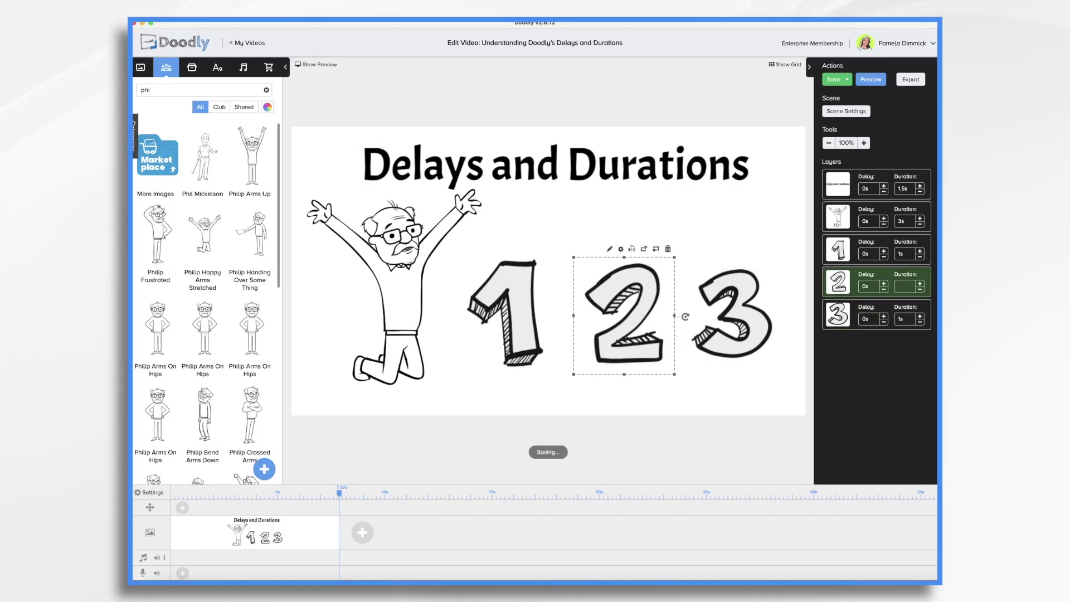
type("s")
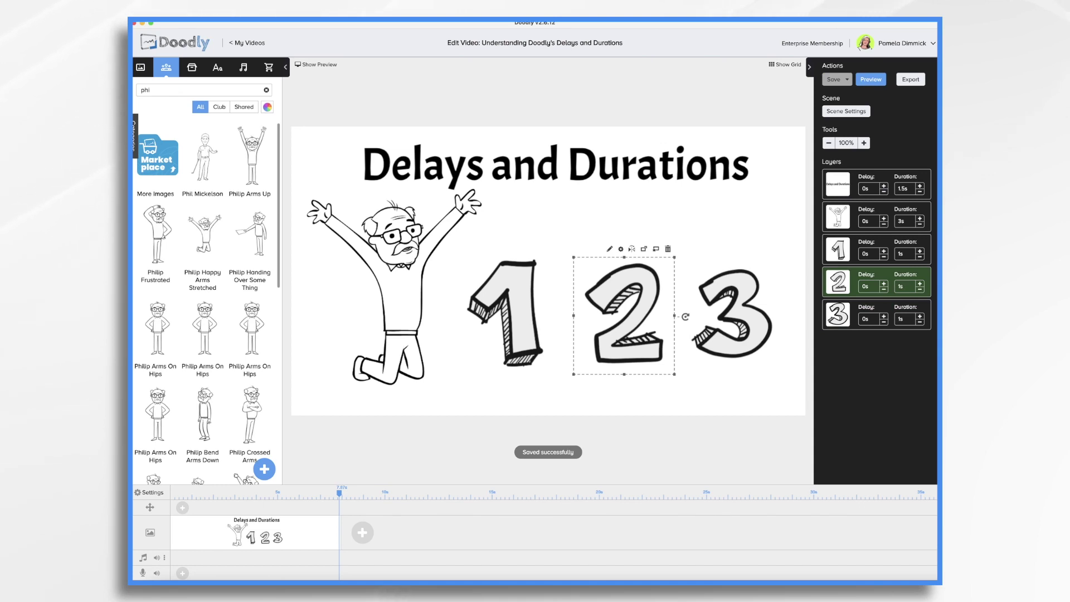
key("BackSpace")
key("BackSpace")
type("0.5s")
left_click(905, 254)
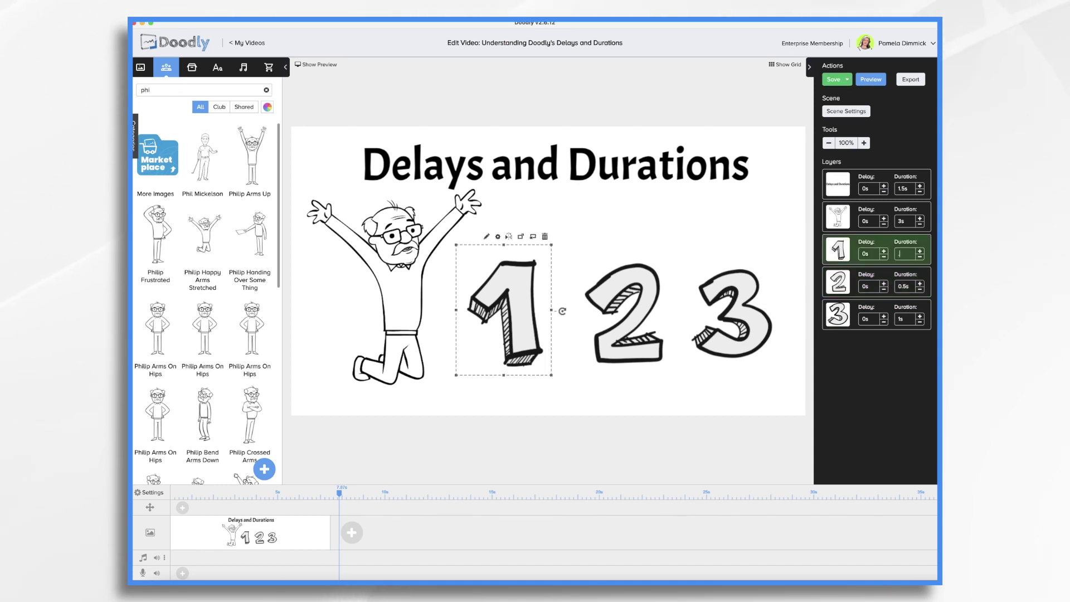
type("0.5s")
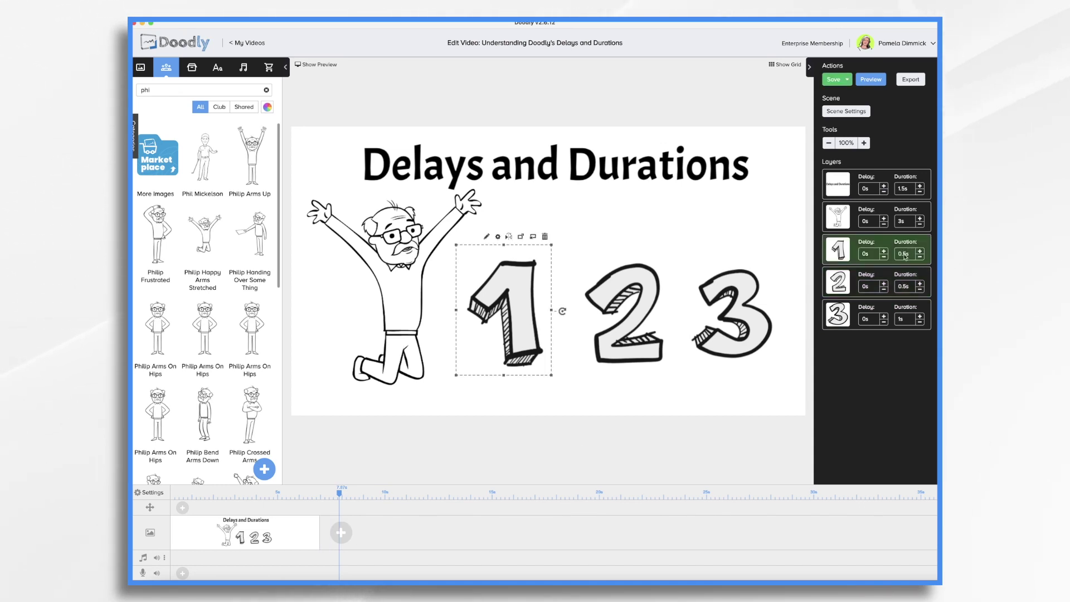
left_click(919, 321)
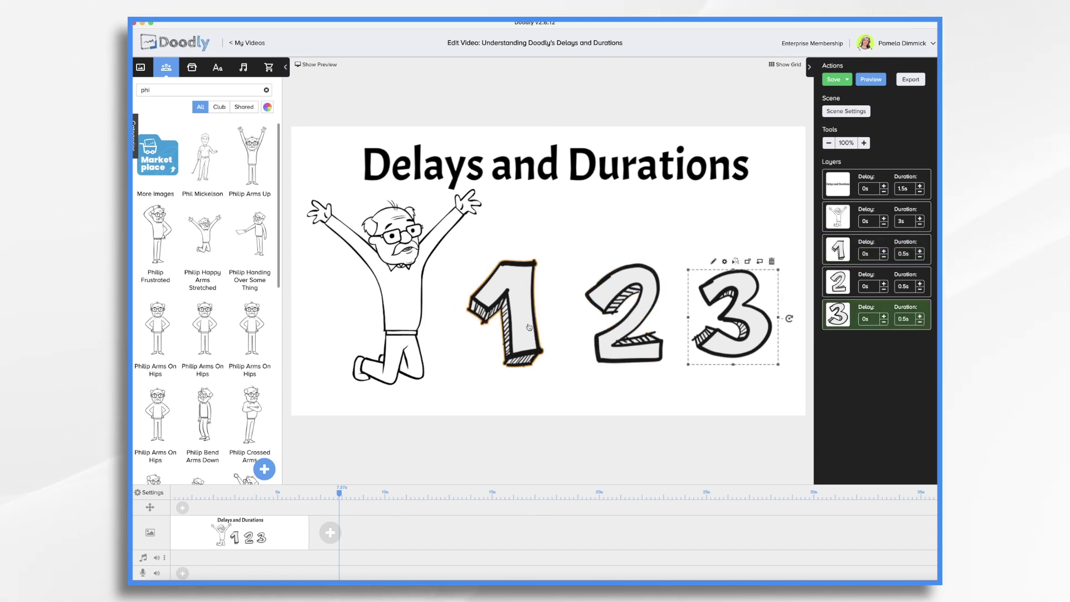
Cut the character's drawing duration from 3s to 2s and preview the scene.
left_click(891, 248)
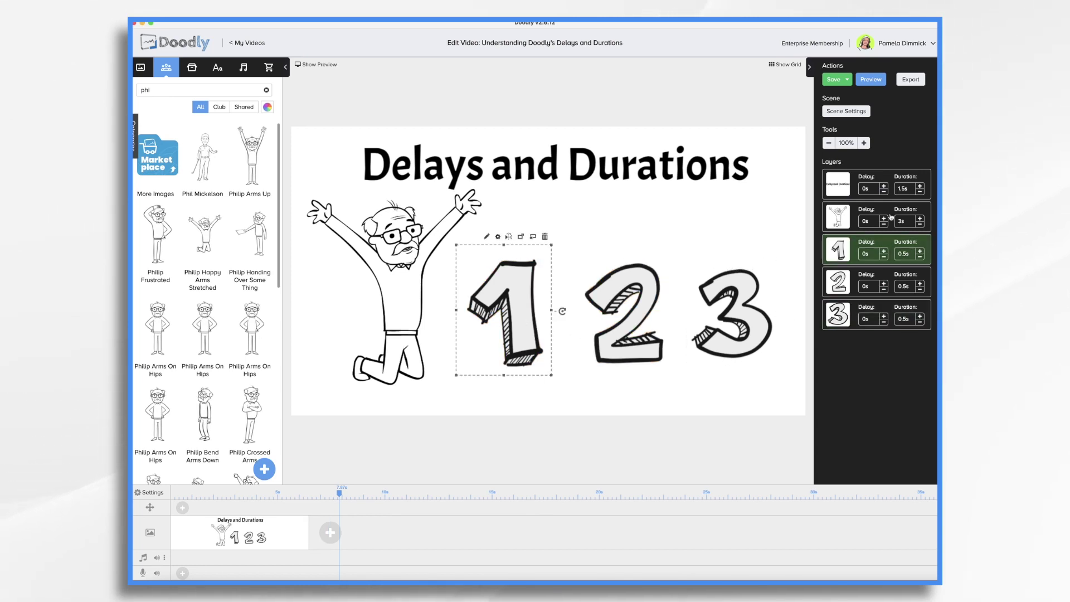
left_click(920, 224)
left_click(920, 224)
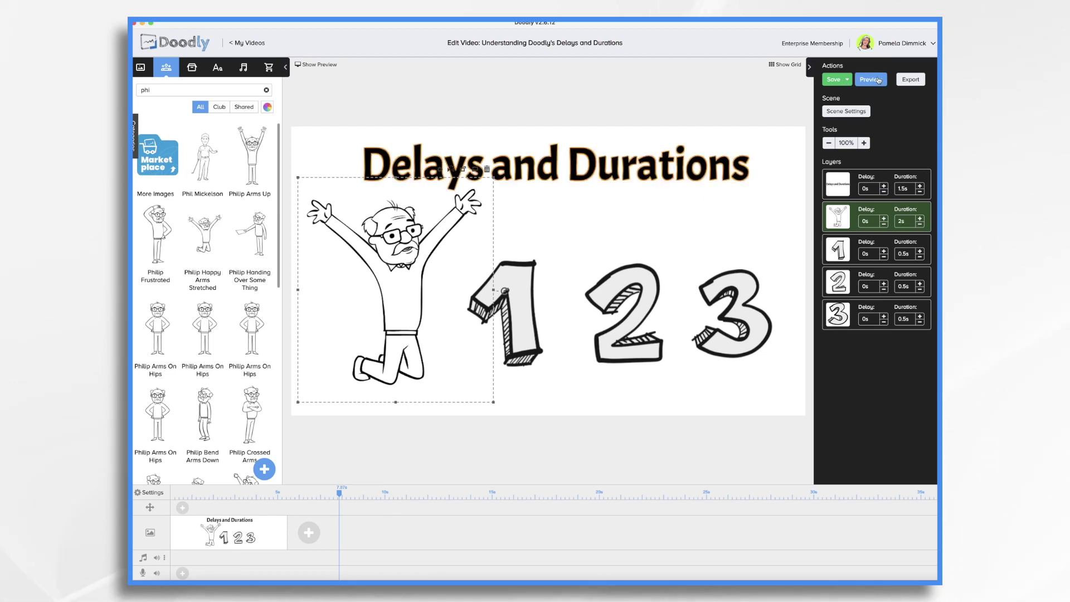
left_click(877, 81)
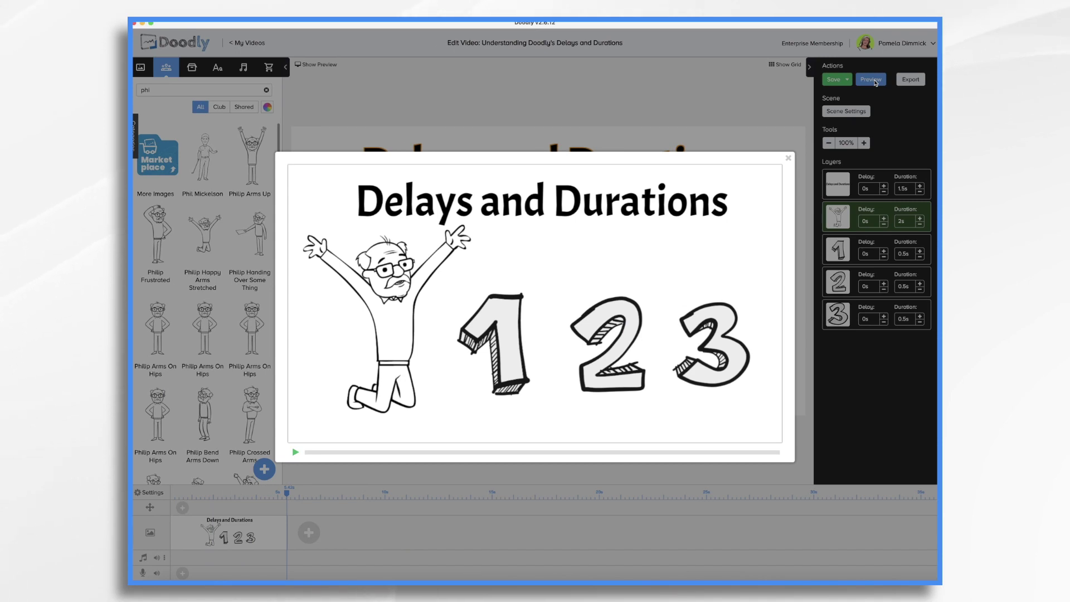
left_click(875, 83)
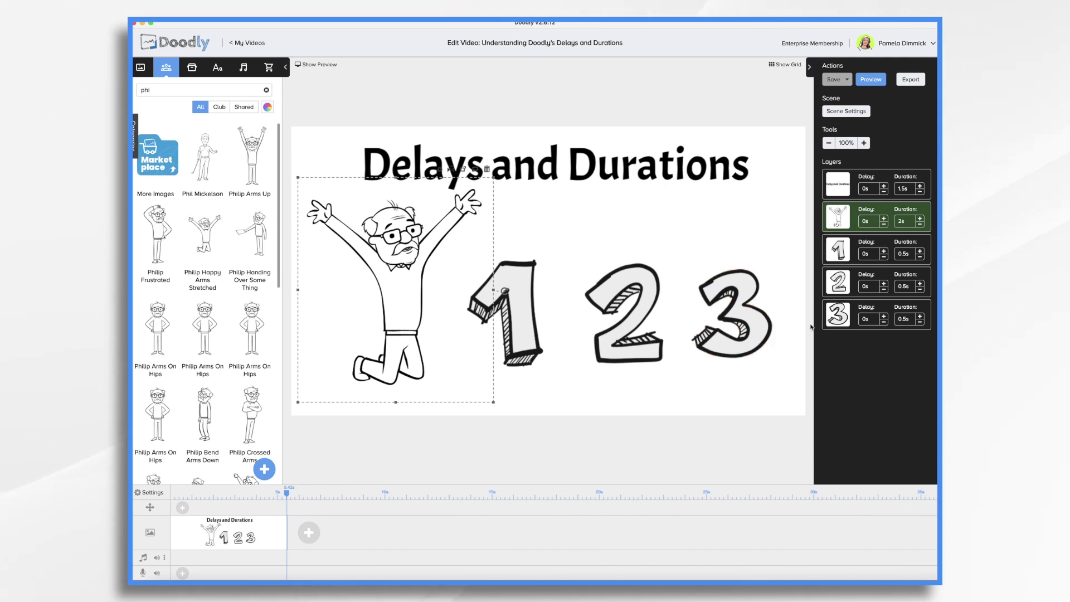
left_click(919, 257)
Set numbers 2 and 3 to 0s durations, preview the instant numbers, and close the preview.
left_click(919, 289)
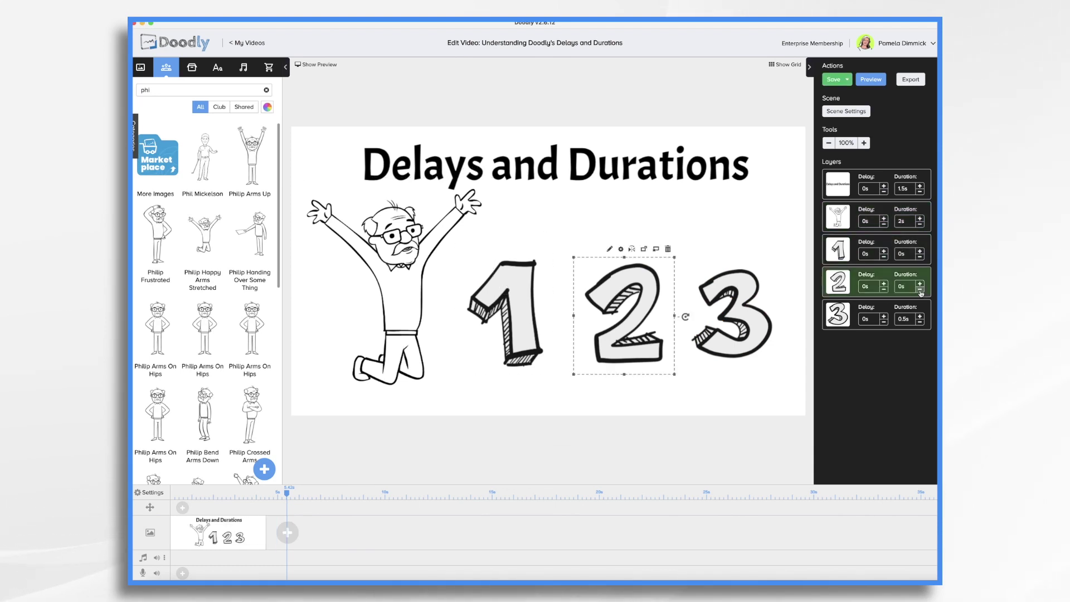
left_click(920, 322)
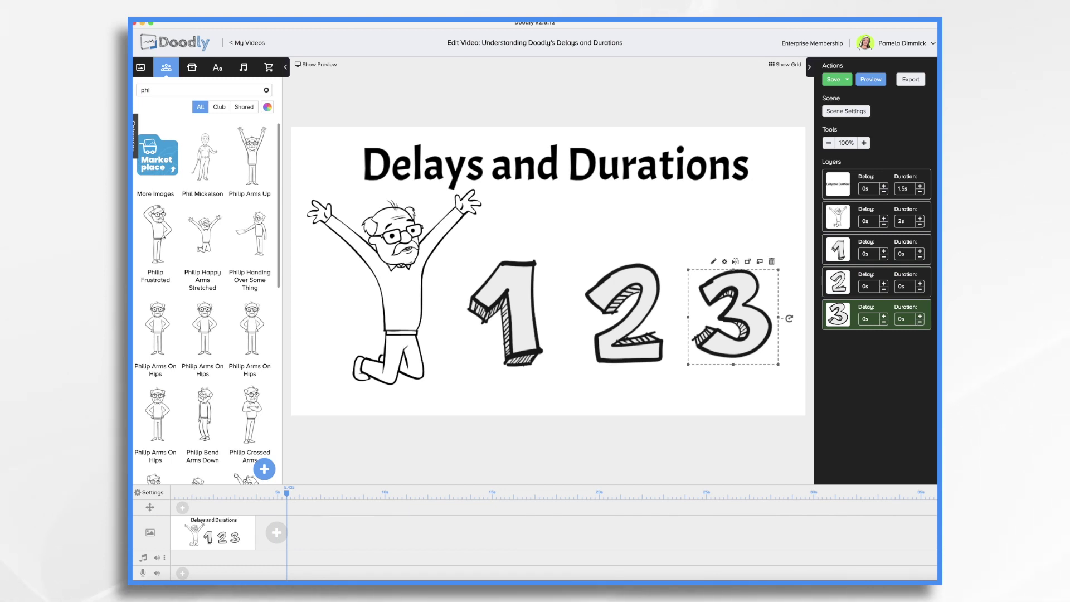
left_click(872, 82)
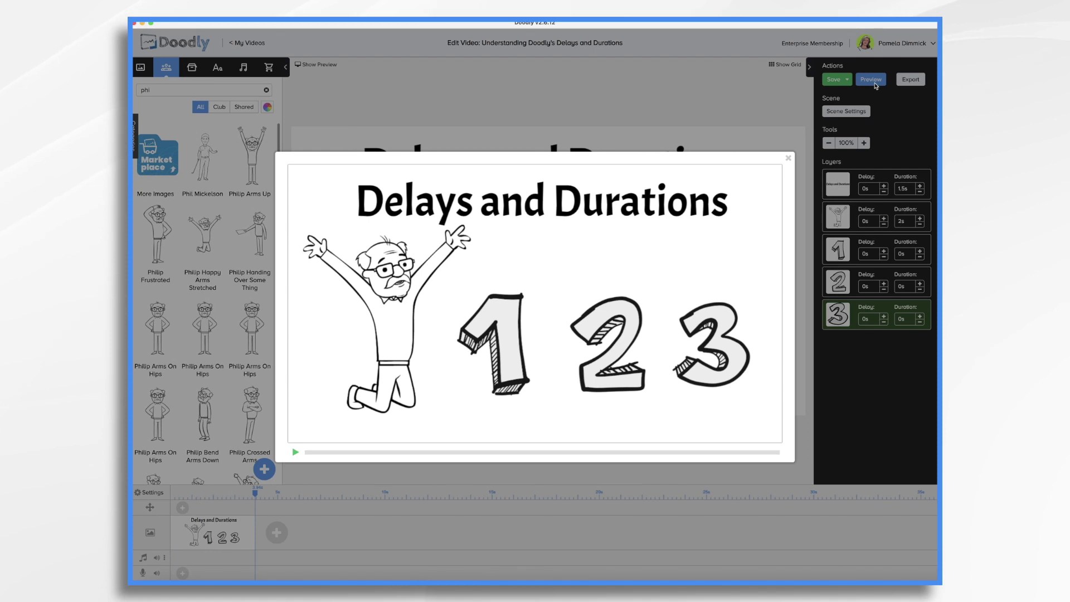
left_click(789, 159)
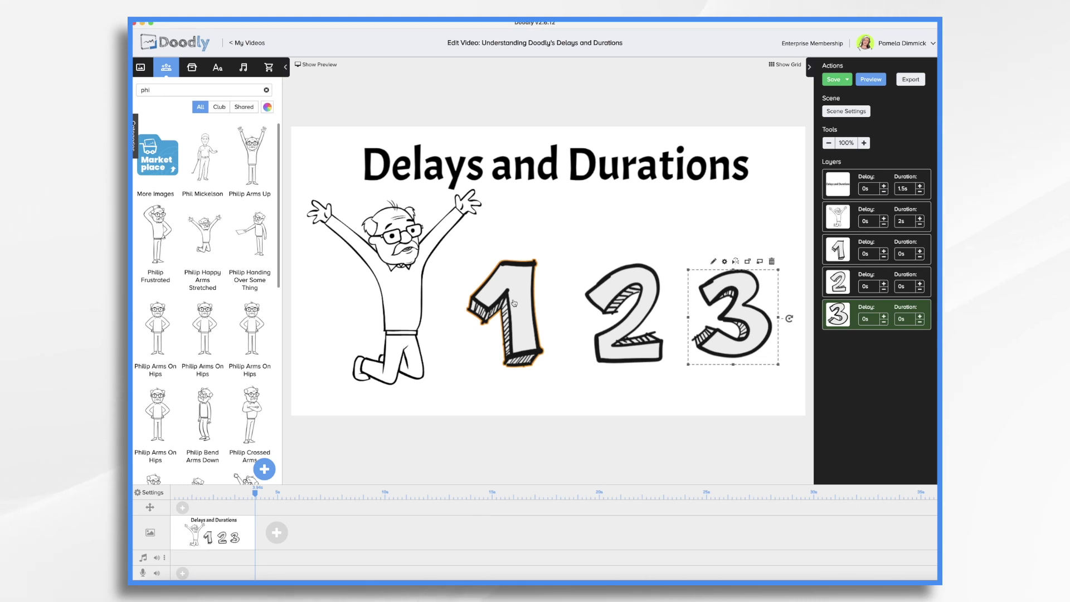
Give numbers 2 and 3 a 1s delay each, then preview and close the result.
left_click(884, 283)
left_click(884, 283)
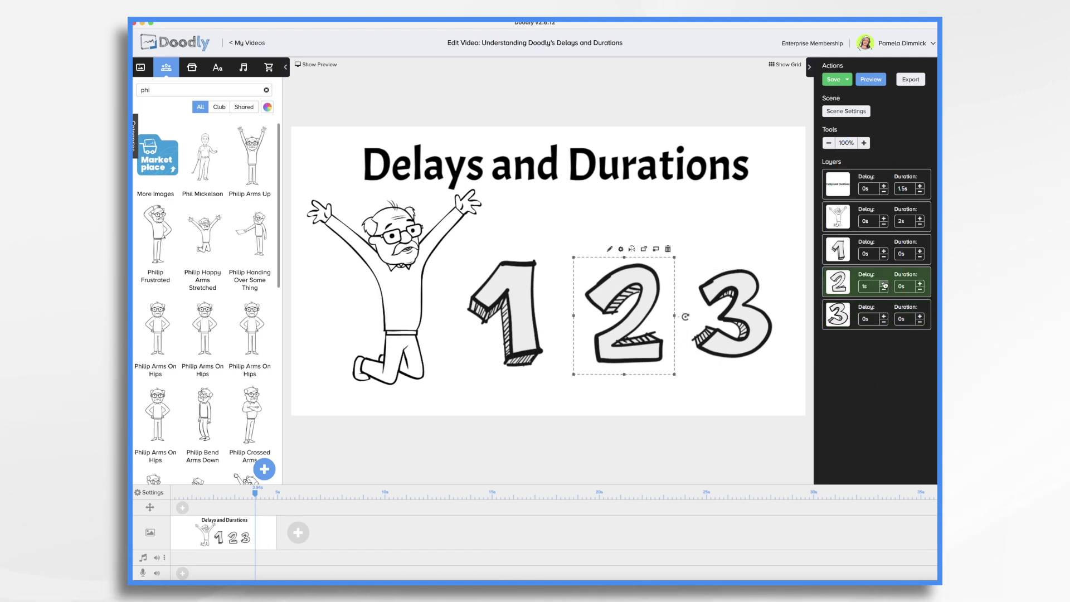
left_click(884, 316)
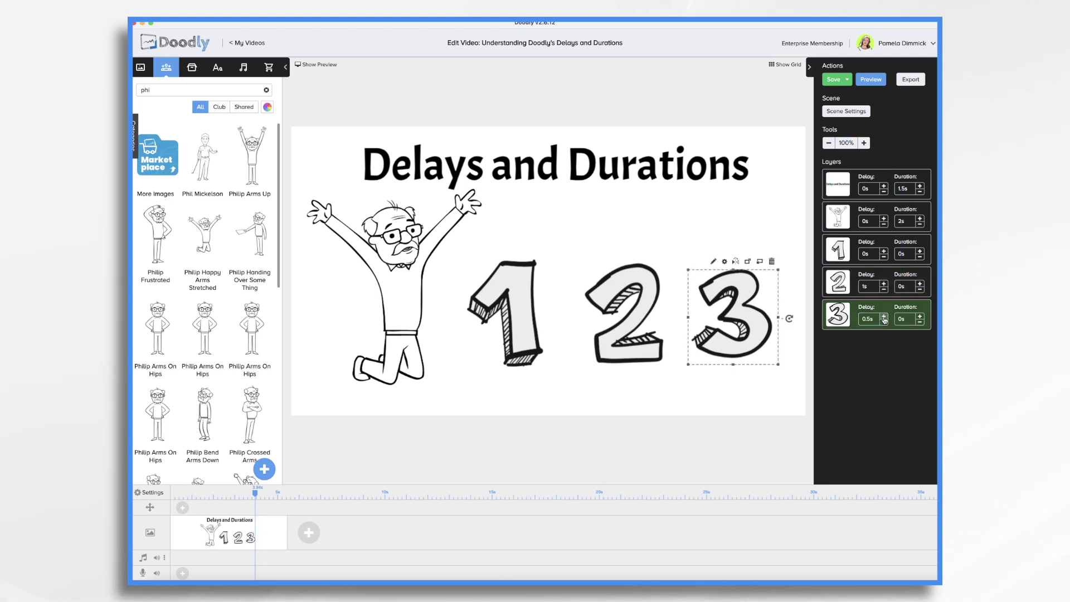
left_click(884, 317)
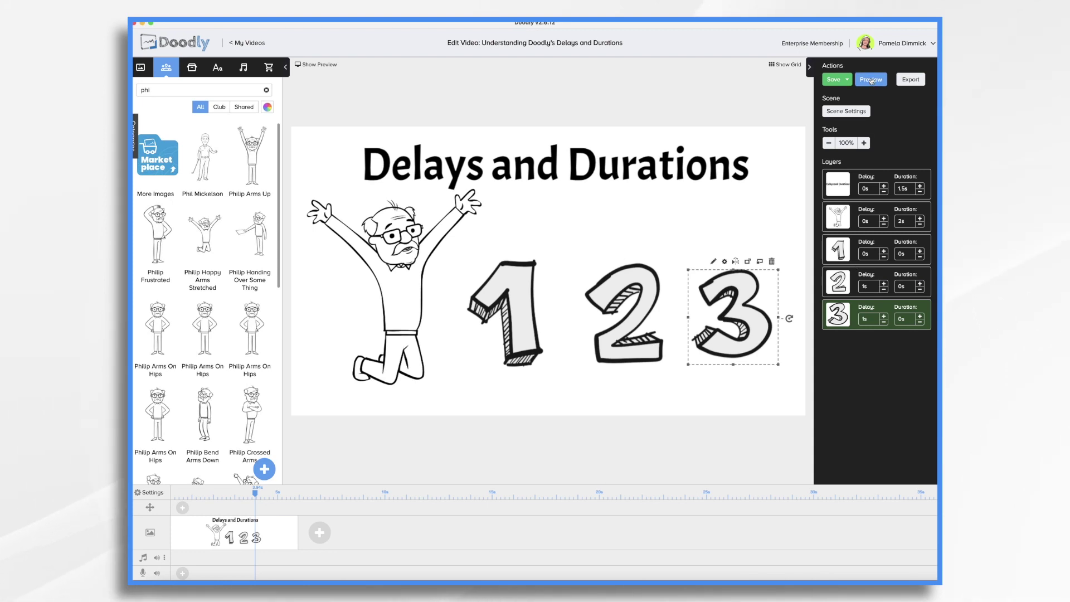
left_click(871, 79)
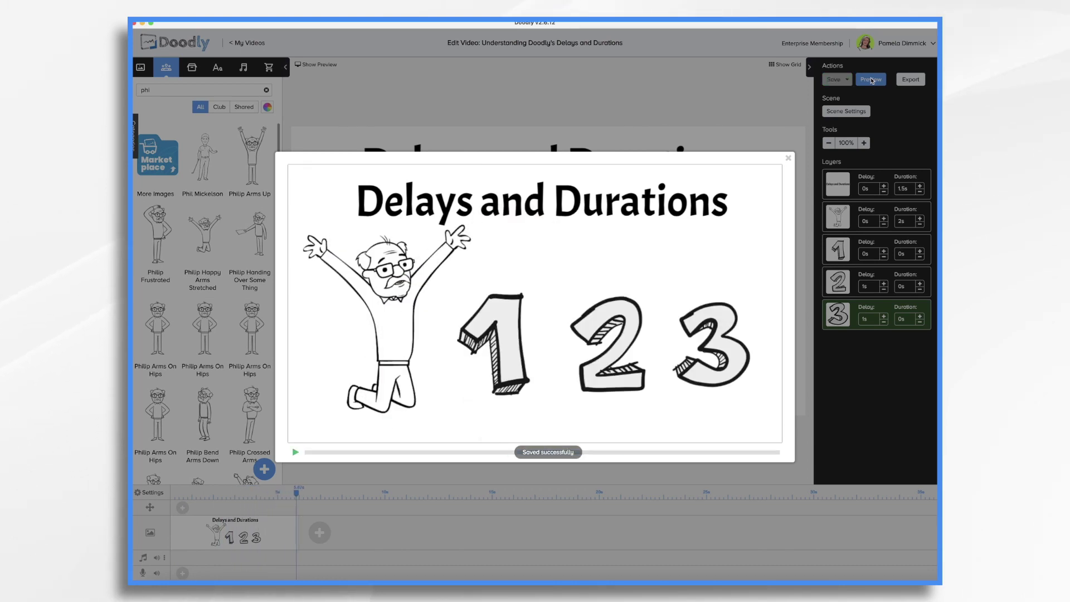
left_click(788, 158)
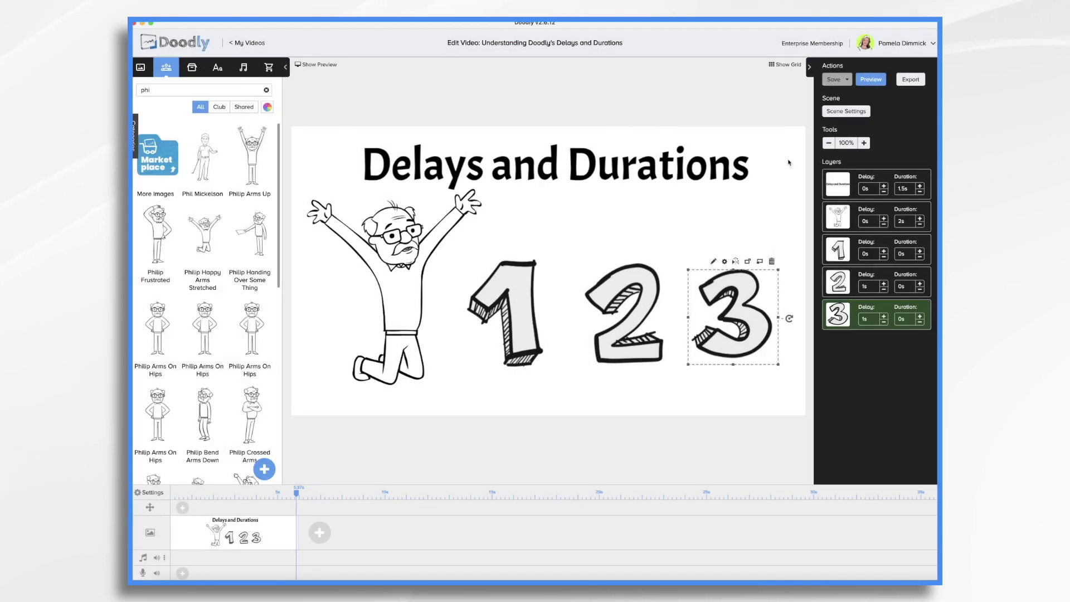
Set a 10s delay on numbers 2 and 3, then preview the lengthened scene.
left_click(872, 289)
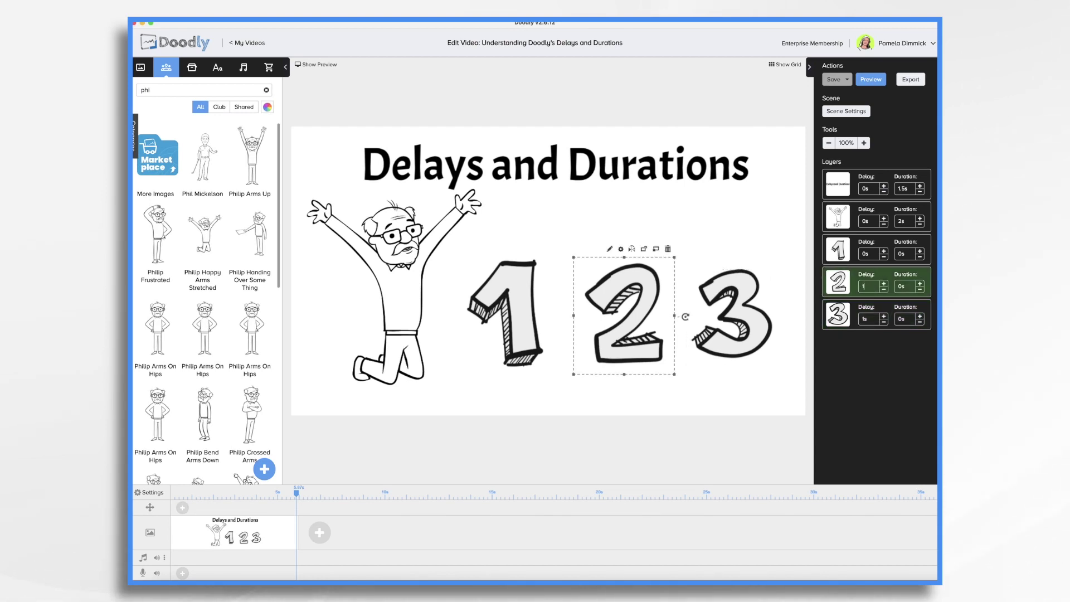
type("10")
key("Return")
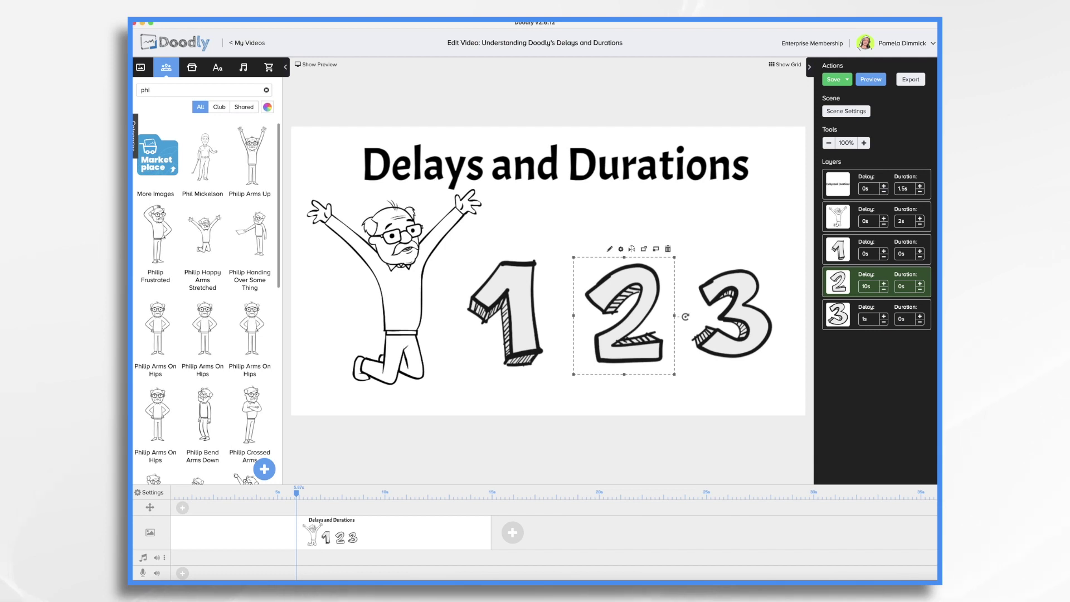
left_click(867, 320)
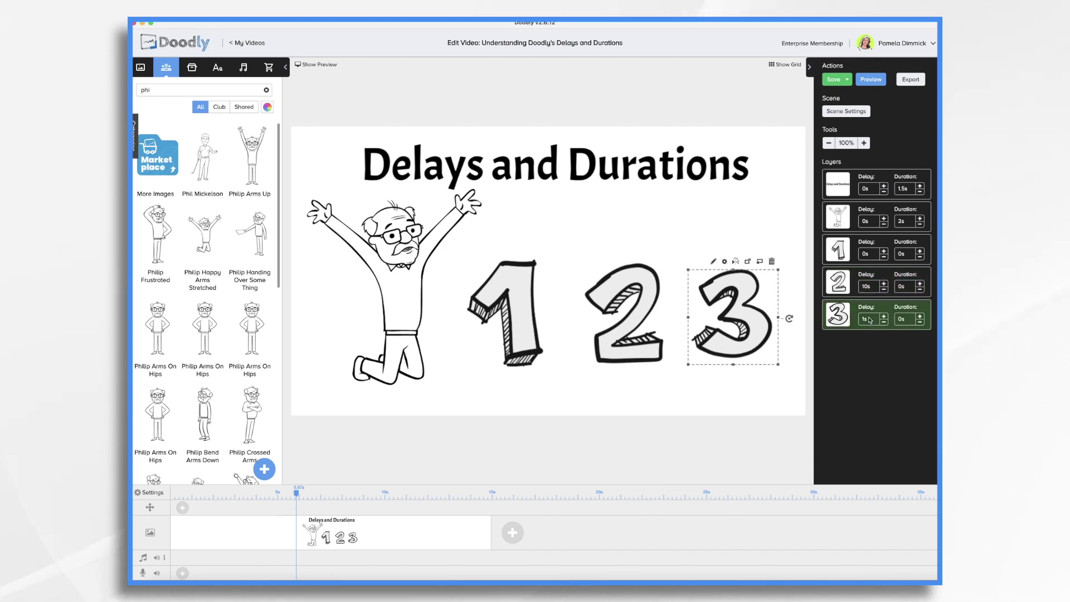
key("BackSpace")
key("BackSpace")
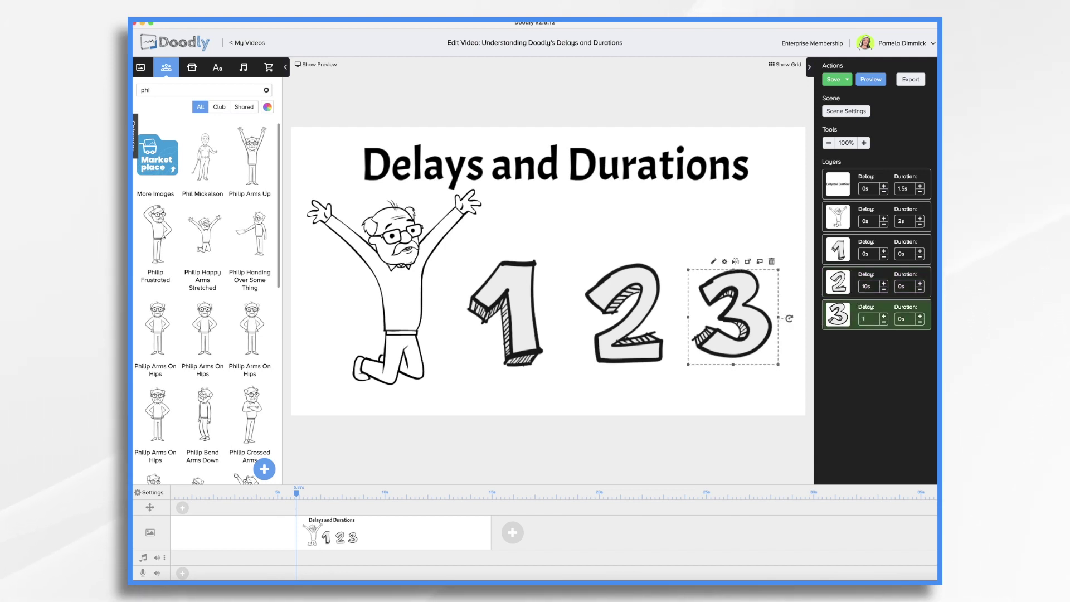
type("10")
key("Return")
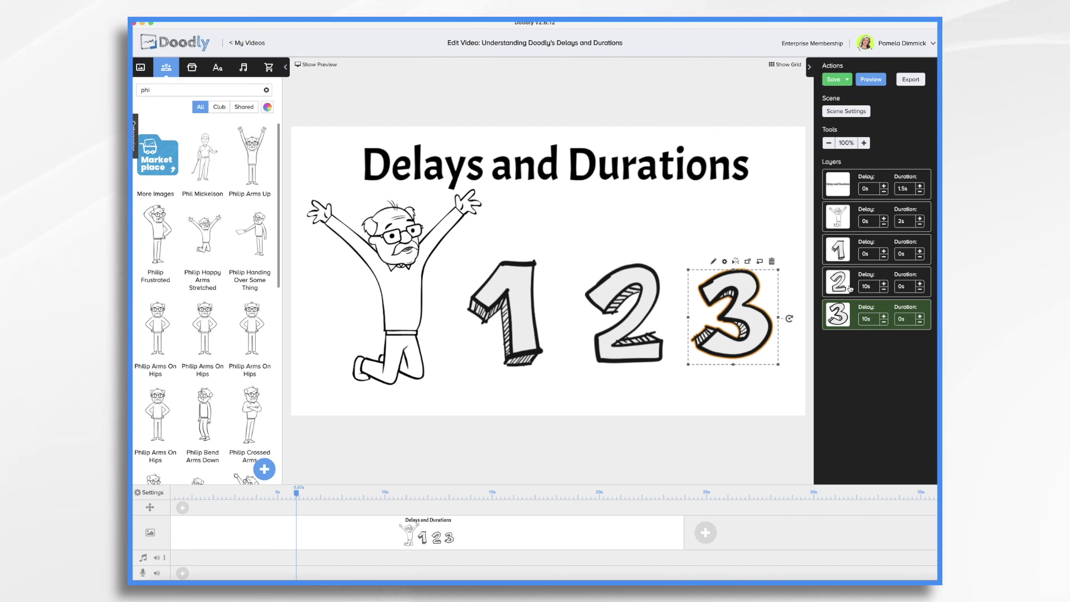
left_click(871, 79)
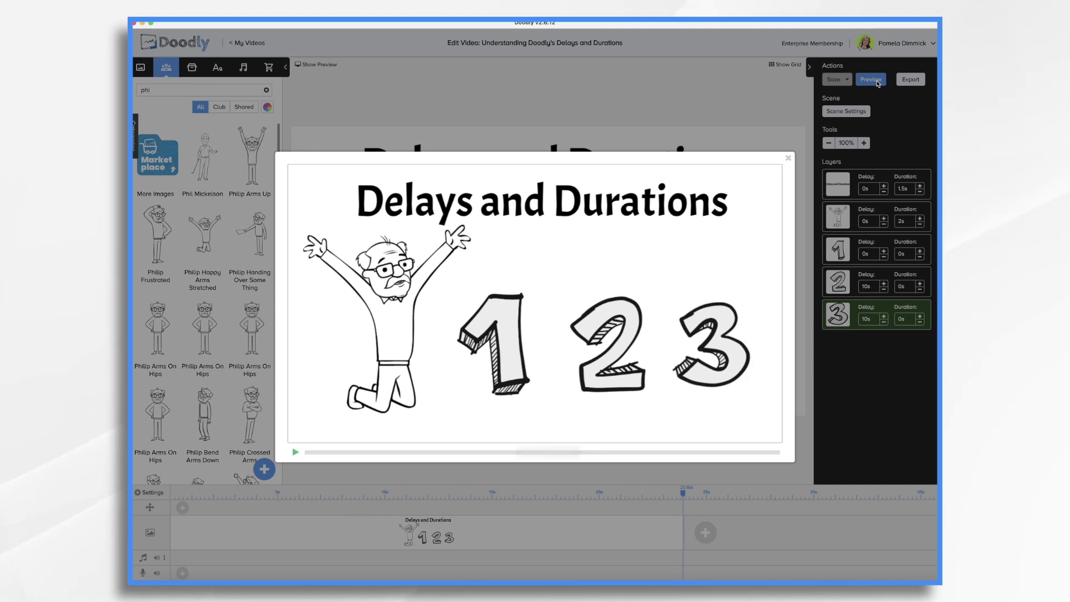
left_click(789, 159)
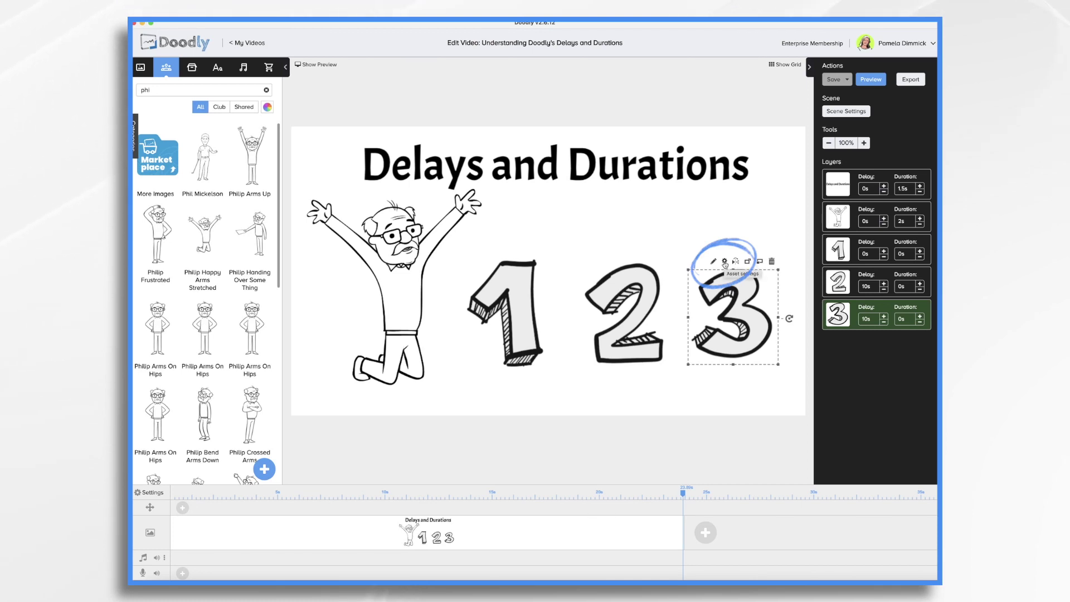
In number 3's settings, set the entry animation to None.
left_click(725, 261)
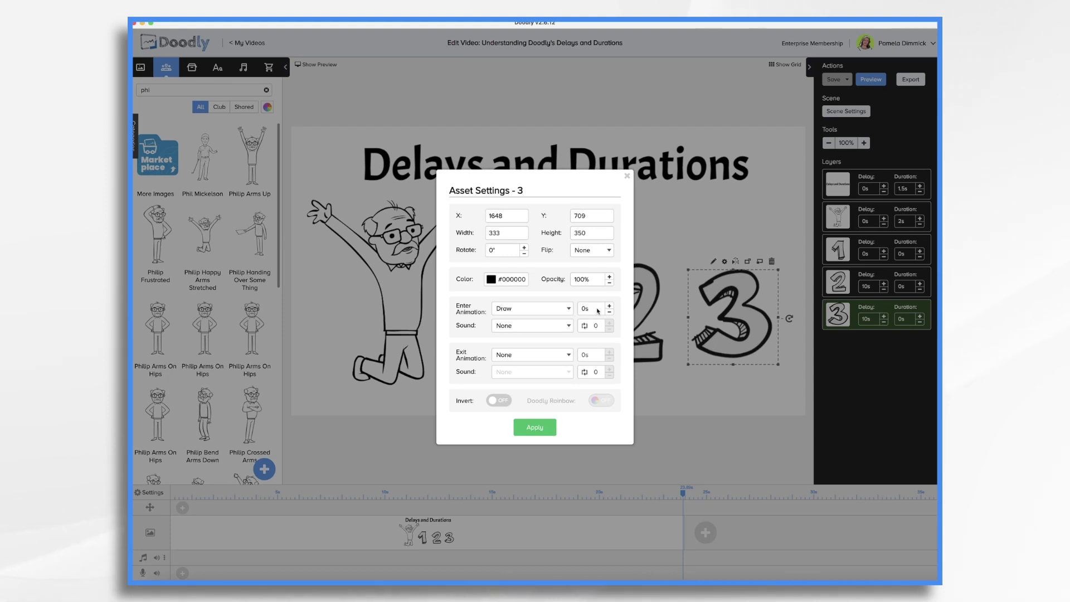
left_click(609, 306)
left_click(609, 306)
left_click(608, 306)
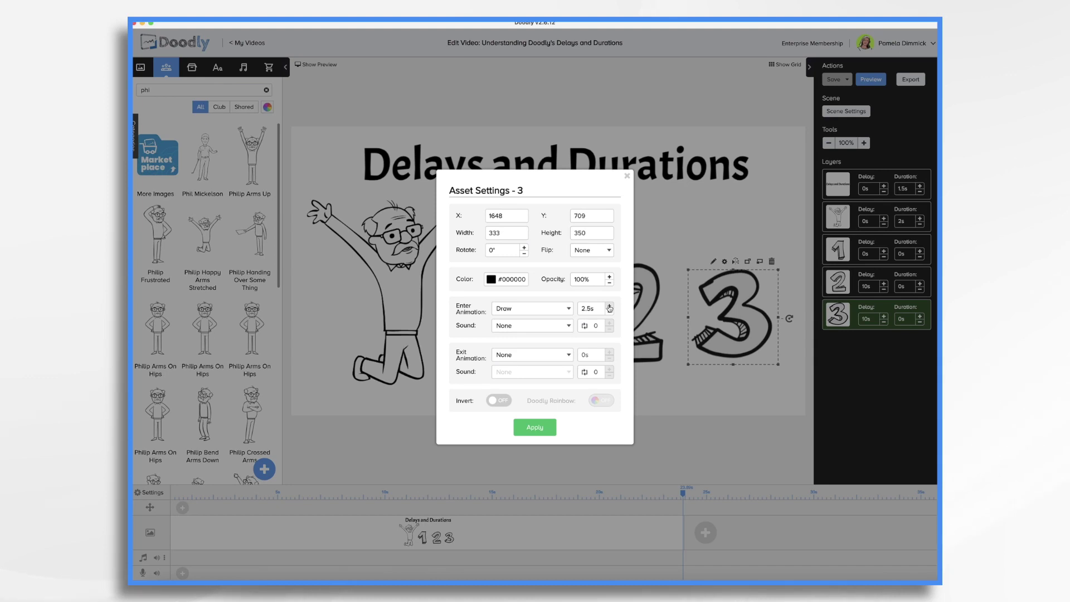
left_click(568, 309)
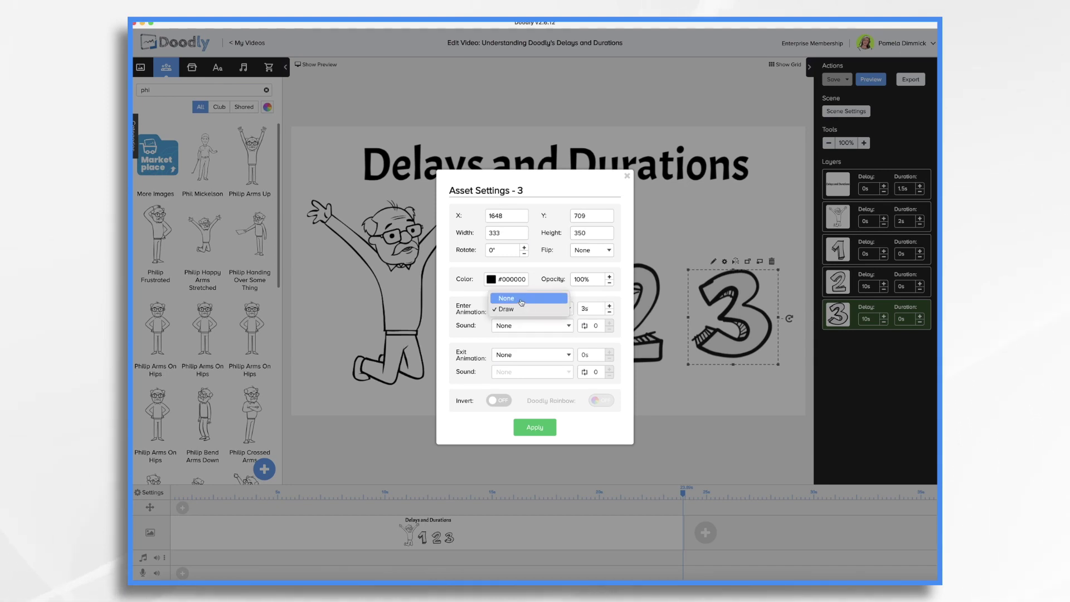
left_click(521, 302)
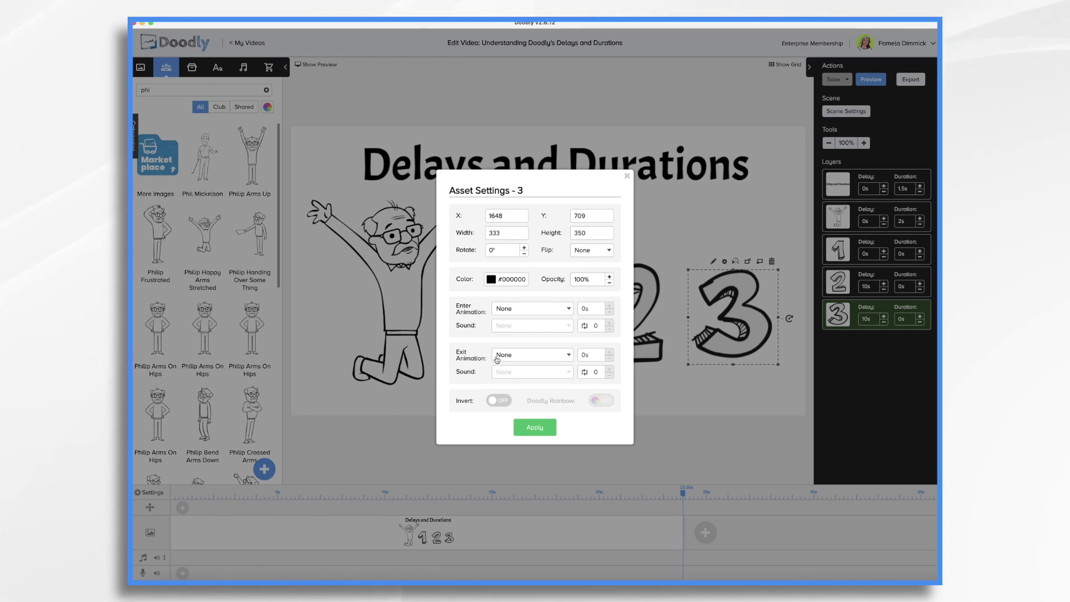
Make number 3 erase on exit over 3s and apply the settings.
left_click(554, 359)
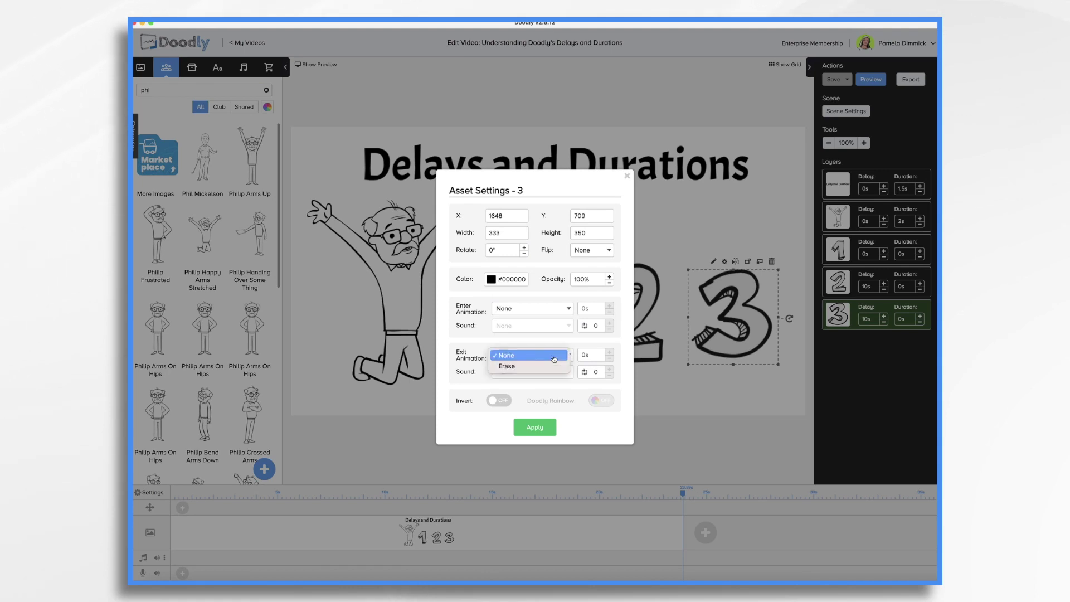
left_click(515, 365)
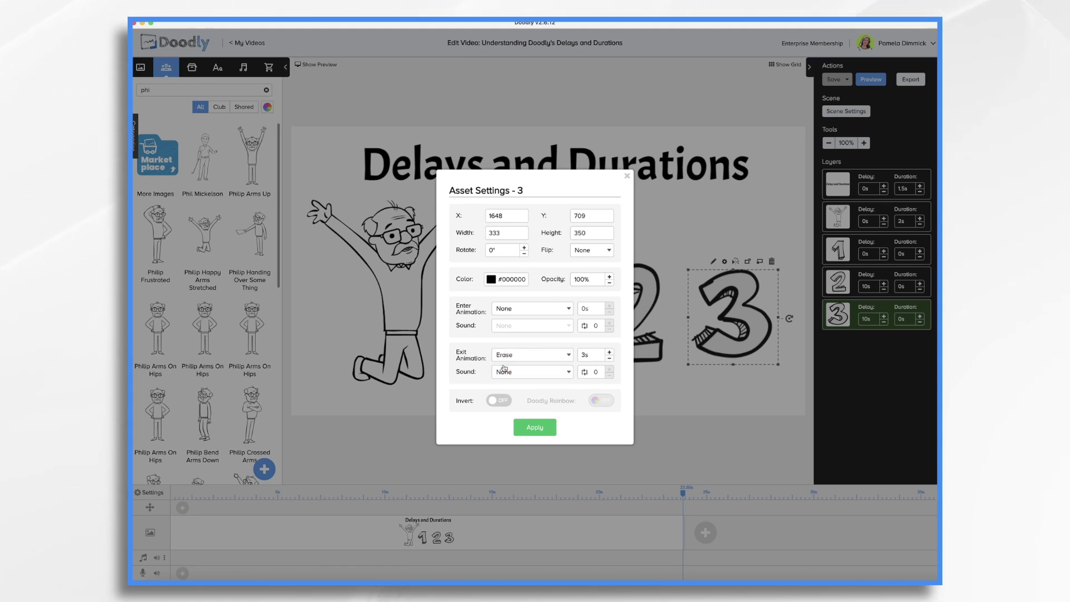
left_click(585, 355)
left_click(541, 428)
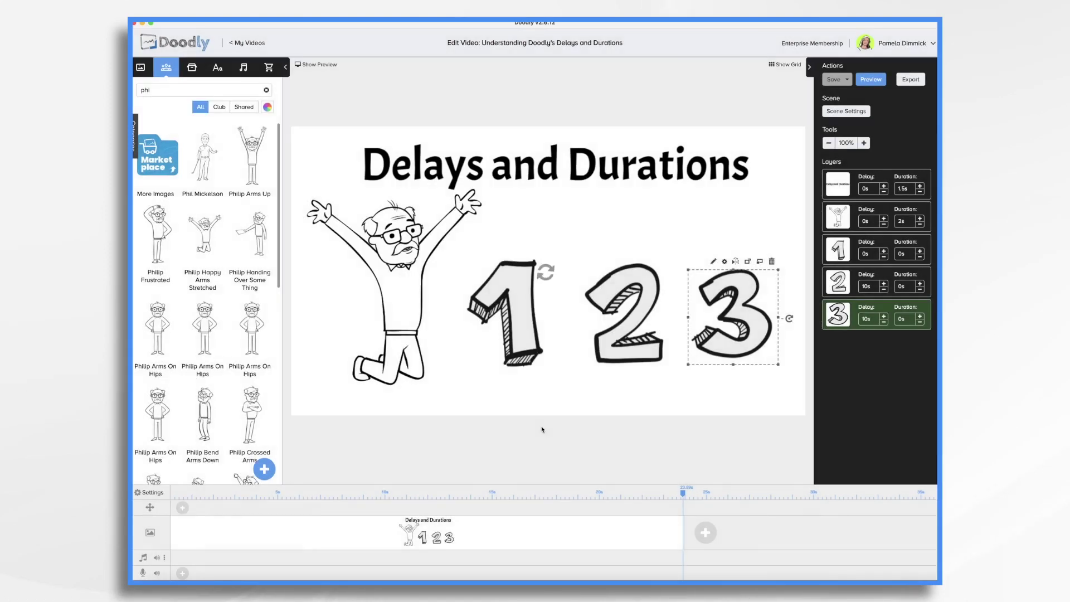